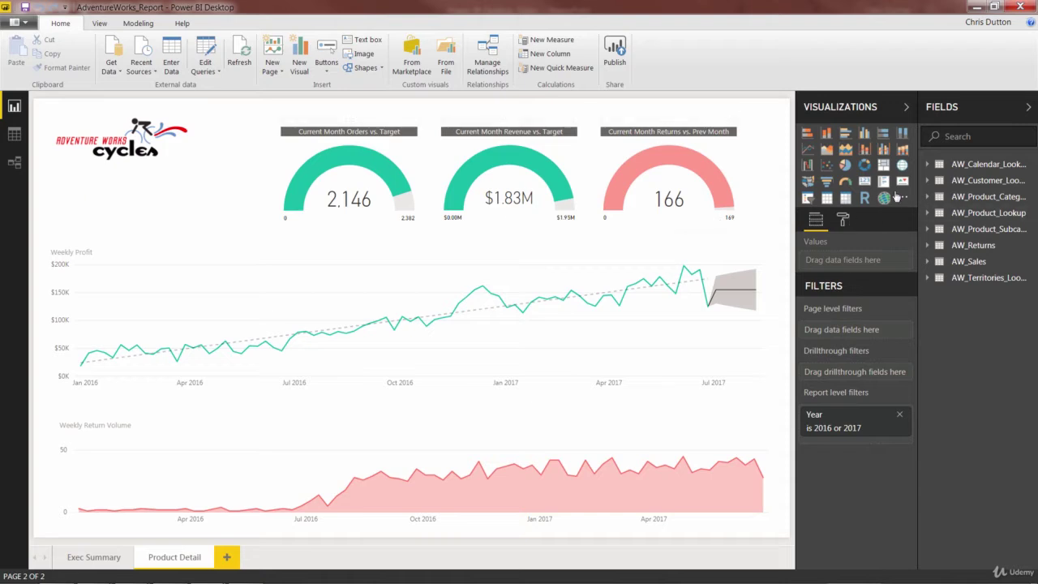
Add a card visual to the Product Detail page showing ProductName from the AW_Product_Lookup table.
{"action": "left_click", "coordinate": [864, 183]}
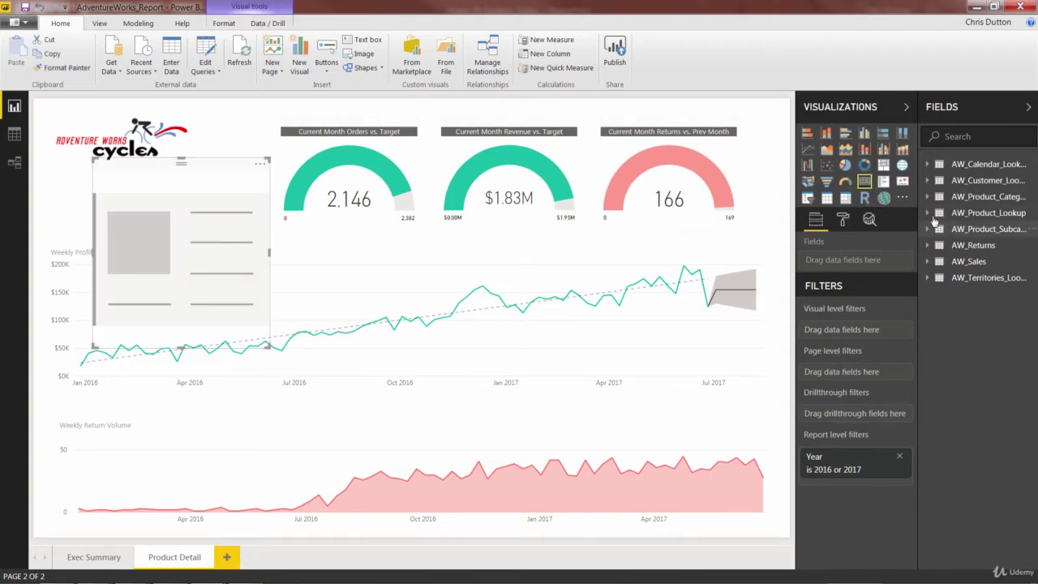
{"action": "left_click", "coordinate": [927, 213]}
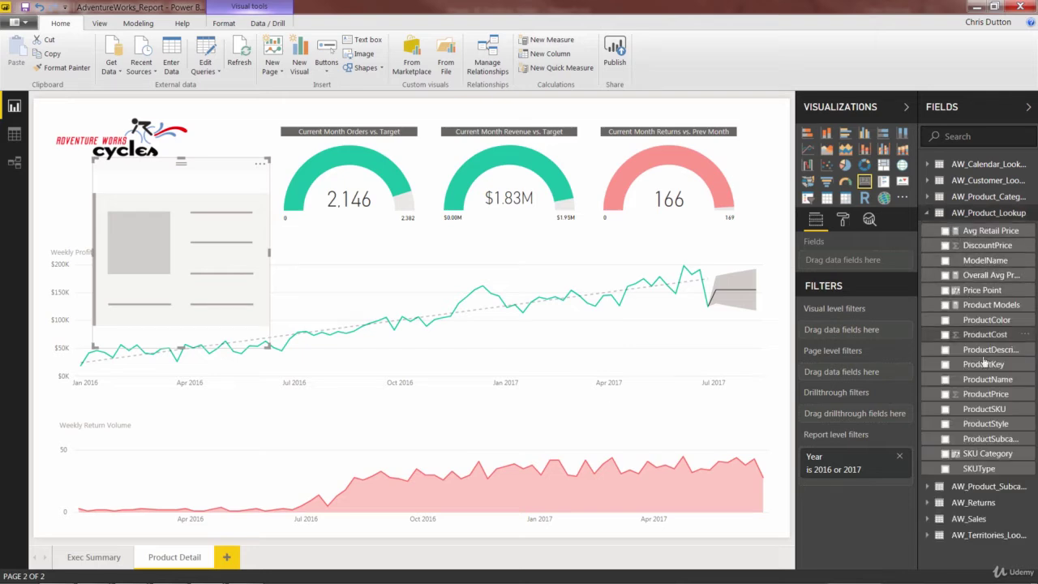
{"action": "left_click_drag", "start_coordinate": [992, 384], "coordinate": [866, 266]}
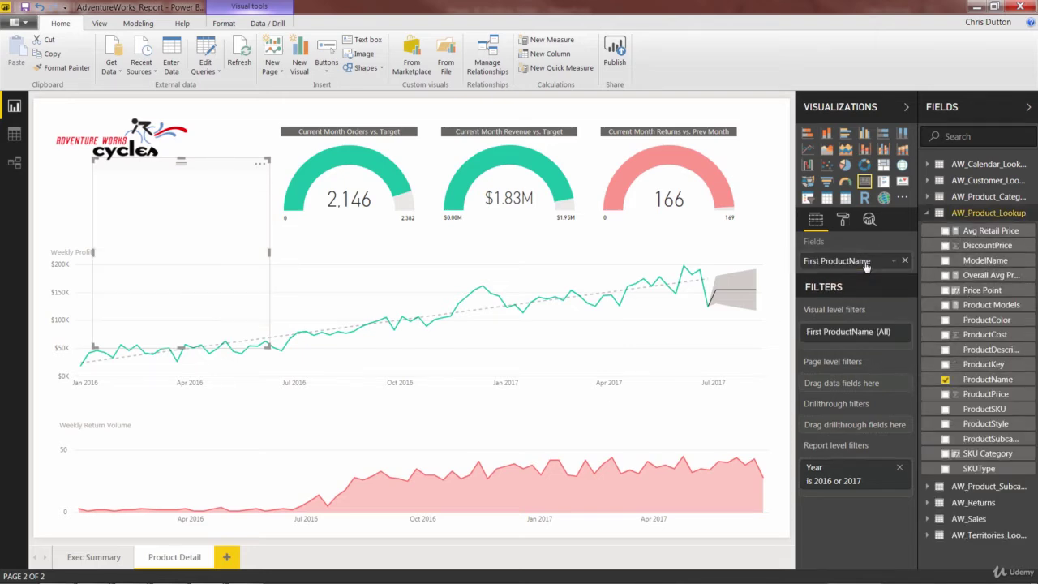
Format the product name card's data label with the Segoe (Bold) font at text size 20.
{"action": "left_click", "coordinate": [843, 221]}
{"action": "left_click", "coordinate": [809, 270]}
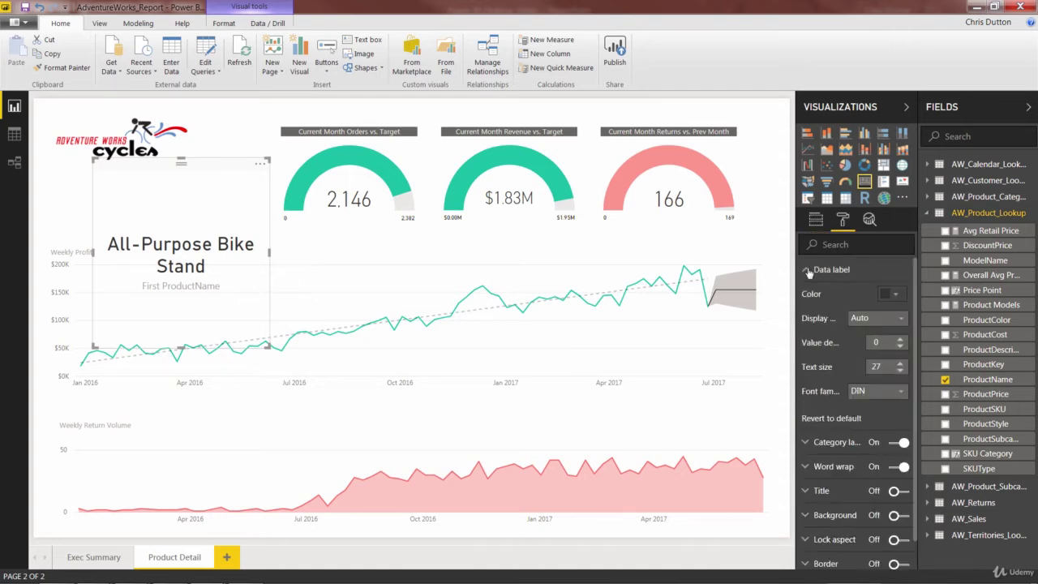
{"action": "left_click", "coordinate": [898, 391]}
{"action": "scroll", "coordinate": [885, 347], "scroll_direction": "down", "scroll_amount": 2}
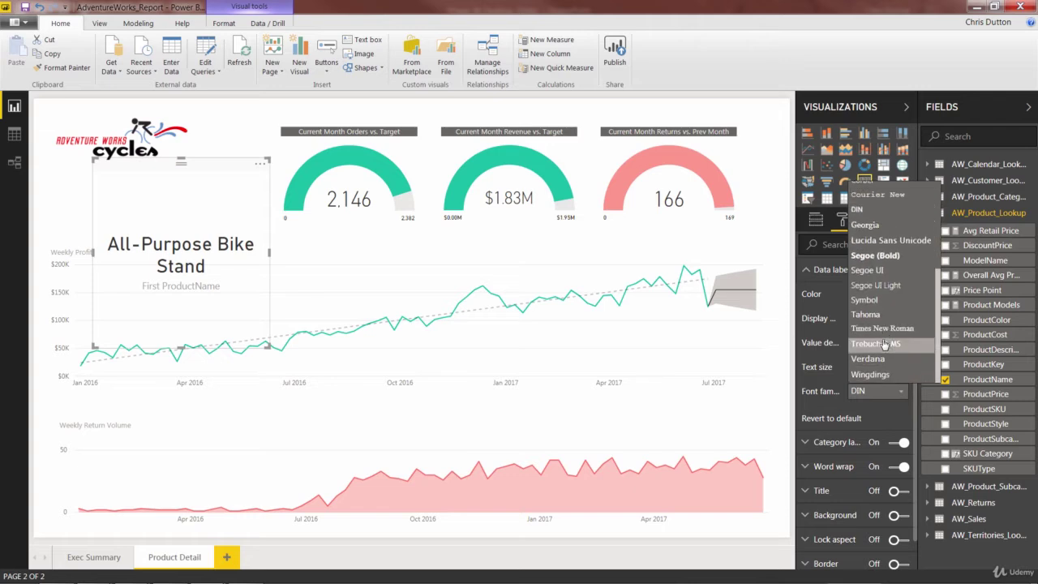
{"action": "left_click", "coordinate": [885, 280]}
{"action": "left_click", "coordinate": [900, 370]}
{"action": "left_click", "coordinate": [900, 370]}
{"action": "left_click", "coordinate": [900, 371]}
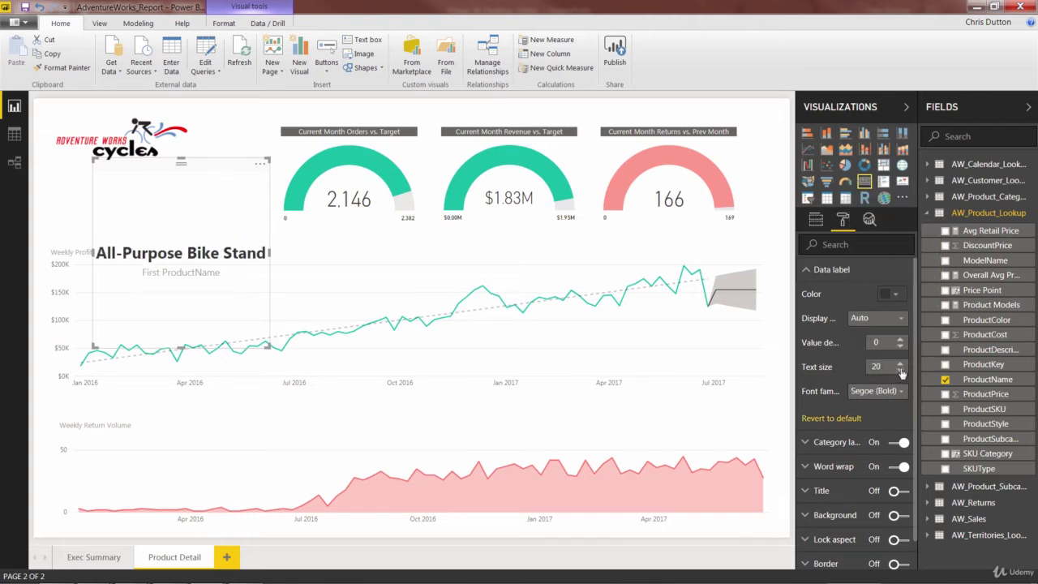
{"action": "left_click", "coordinate": [806, 270]}
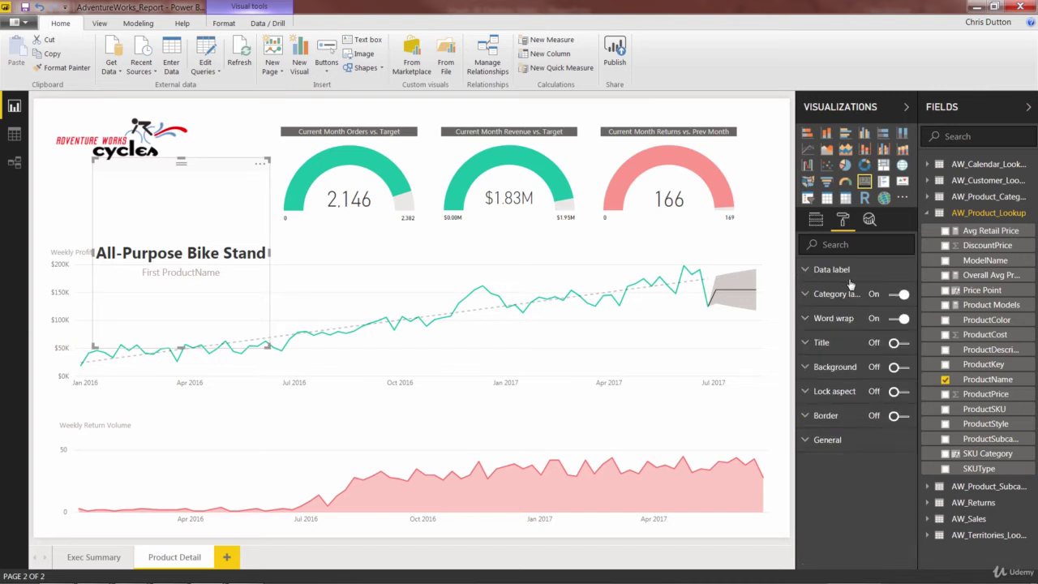
Turn off the card's category label and turn on its background with a light yellow color.
{"action": "left_click", "coordinate": [896, 295]}
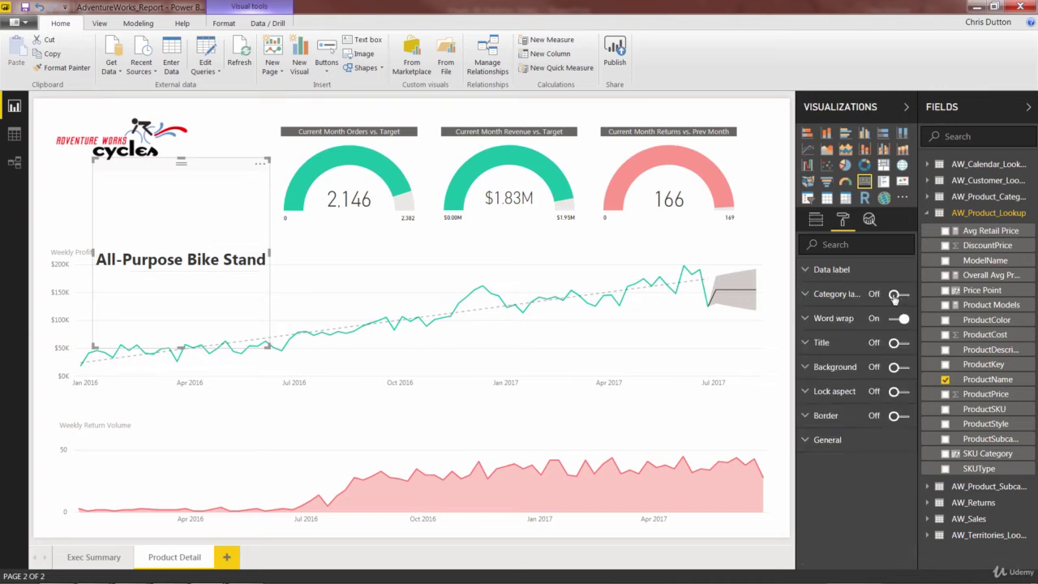
{"action": "left_click", "coordinate": [897, 368]}
{"action": "left_click", "coordinate": [891, 393]}
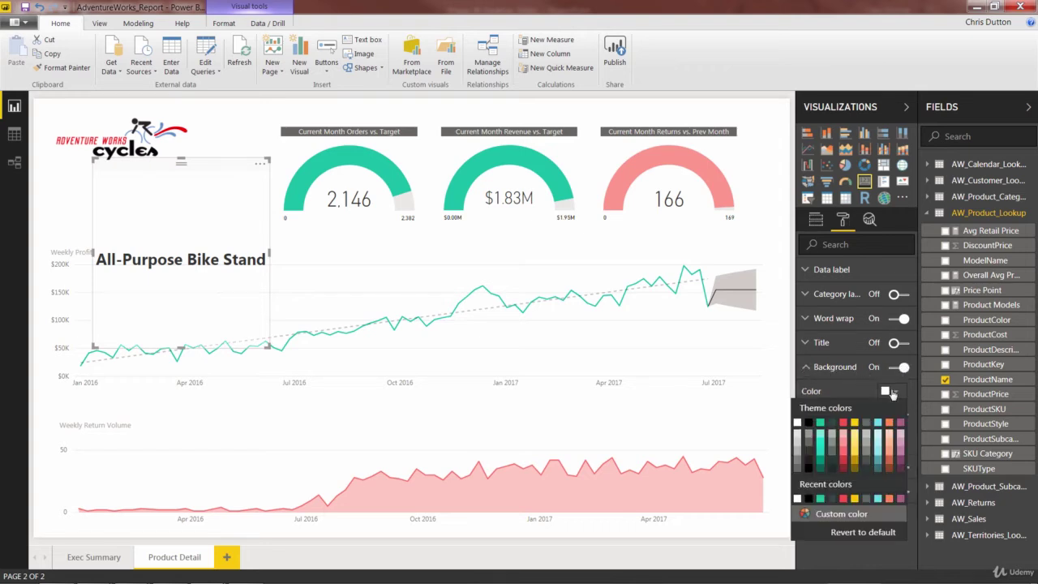
{"action": "left_click", "coordinate": [856, 437]}
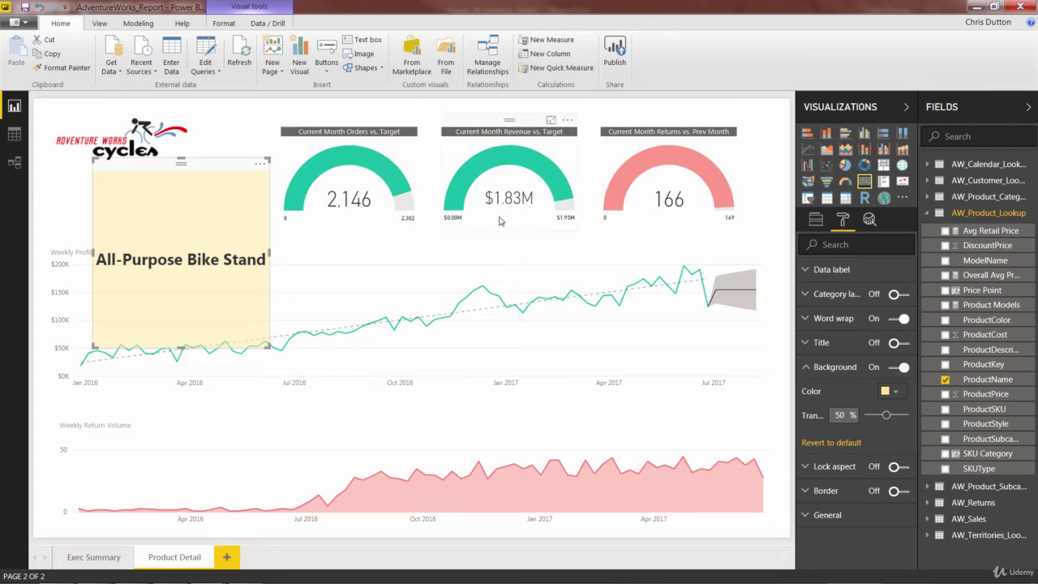
{"action": "left_click", "coordinate": [814, 221]}
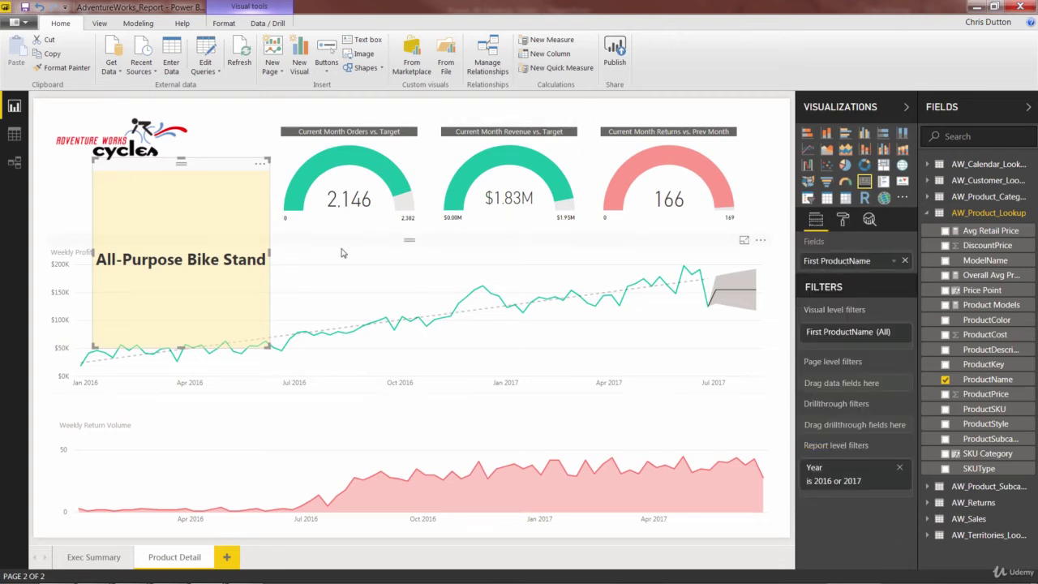
Resize the product name card to a wide, short banner and position it beneath the Adventure Works logo.
{"action": "left_click_drag", "start_coordinate": [182, 159], "coordinate": [144, 185]}
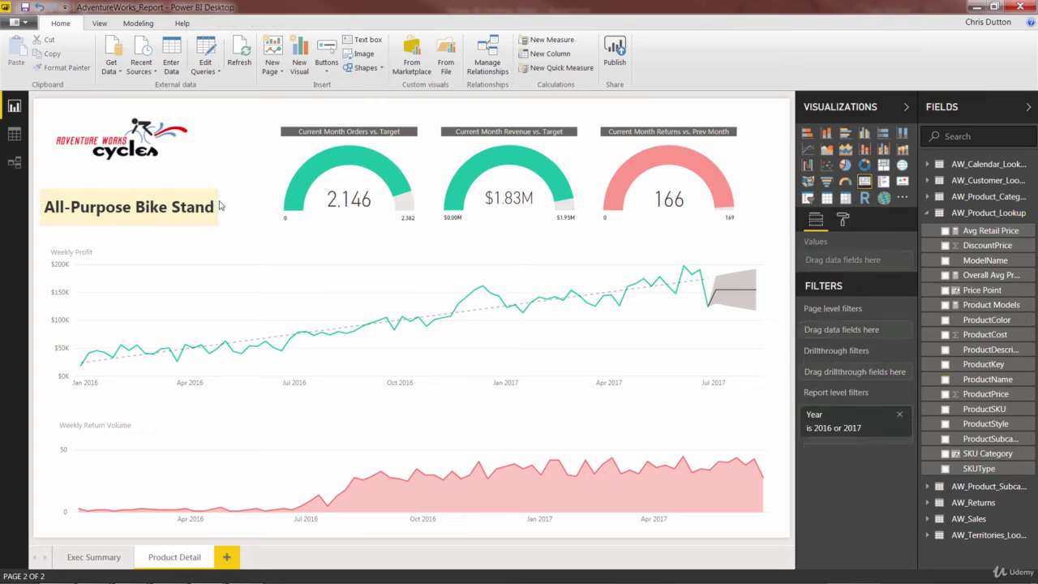
{"action": "left_click_drag", "start_coordinate": [221, 204], "coordinate": [261, 206]}
{"action": "left_click_drag", "start_coordinate": [190, 187], "coordinate": [199, 183]}
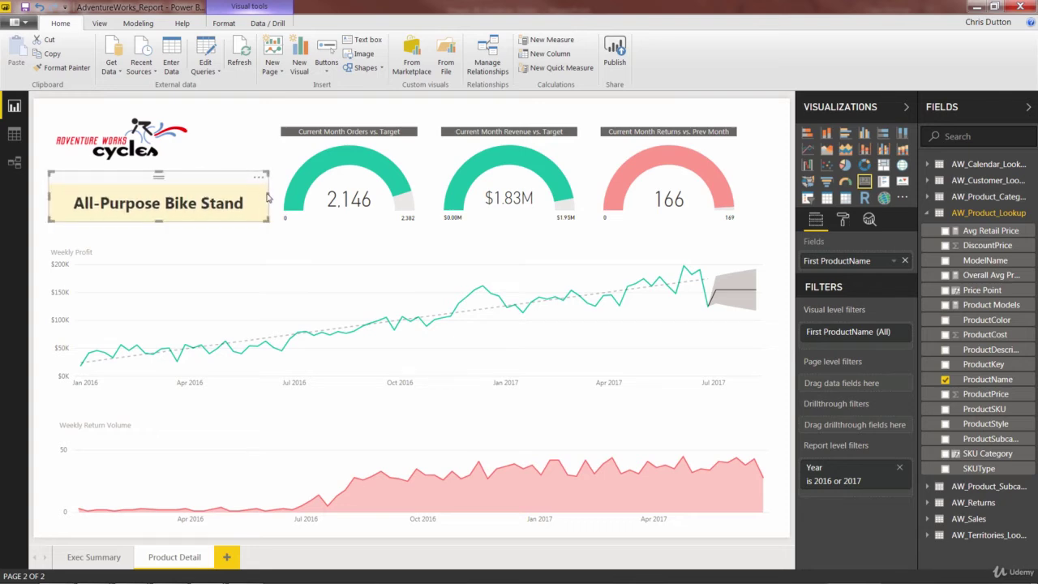
{"action": "left_click_drag", "start_coordinate": [266, 195], "coordinate": [258, 195]}
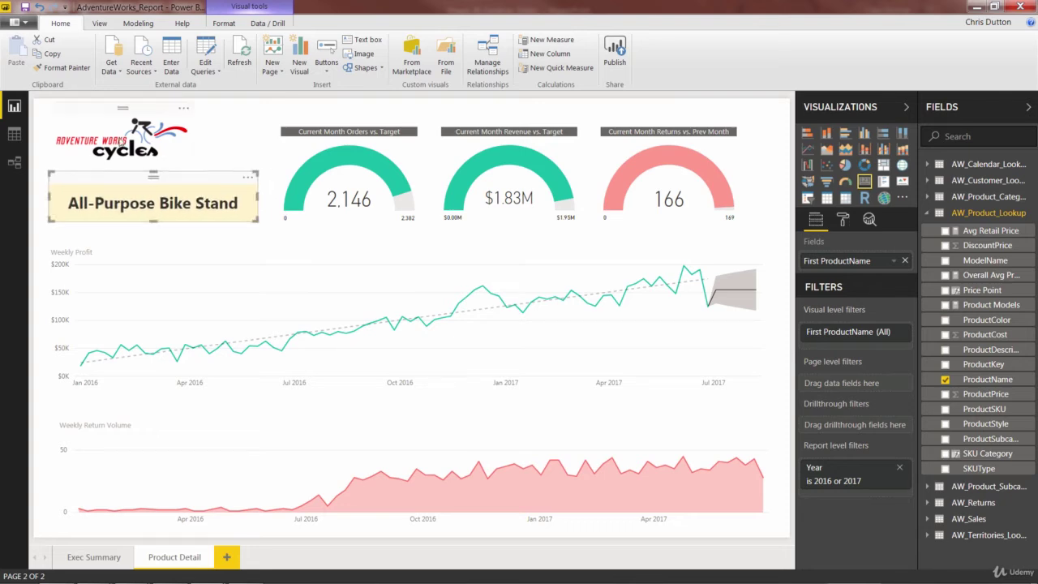
Move the Adventure Works logo so it is centered above the product name card.
{"action": "left_click", "coordinate": [150, 141]}
{"action": "left_click_drag", "start_coordinate": [150, 142], "coordinate": [146, 147]}
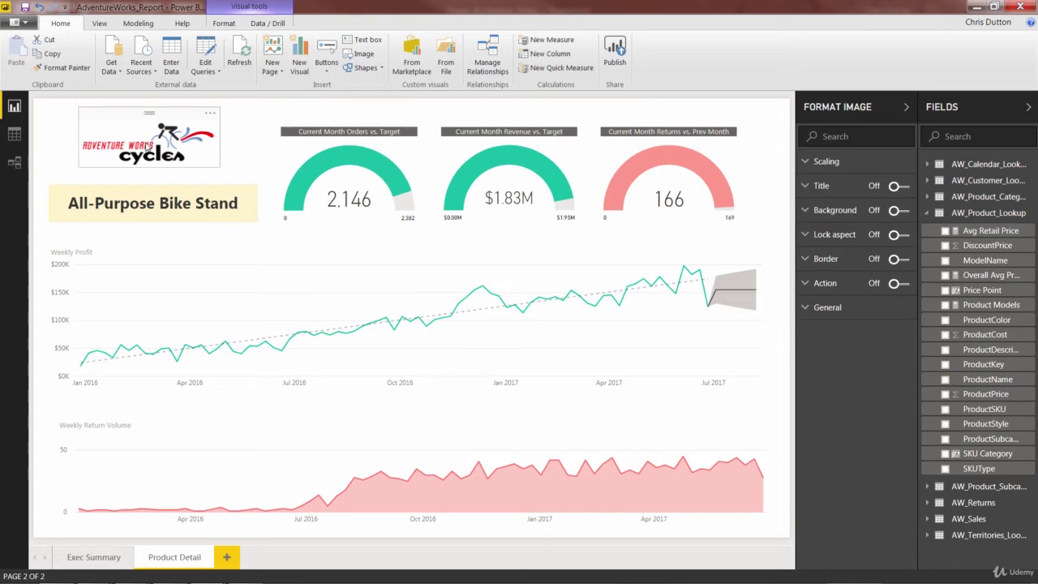
{"action": "left_click", "coordinate": [248, 167]}
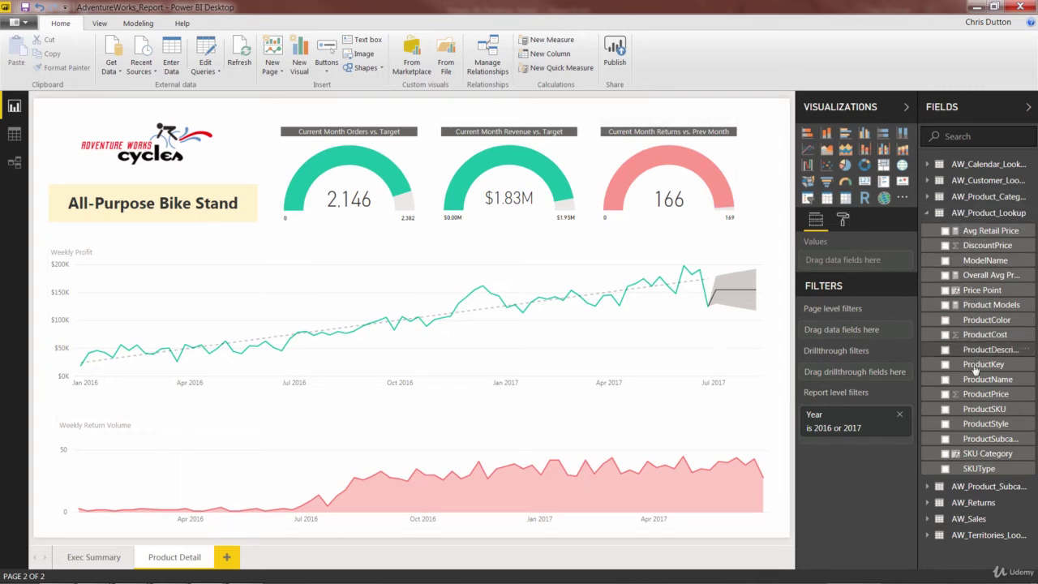
Add ProductName as a drillthrough filter for the Product Detail page and collapse its value list.
{"action": "left_click_drag", "start_coordinate": [986, 385], "coordinate": [868, 378]}
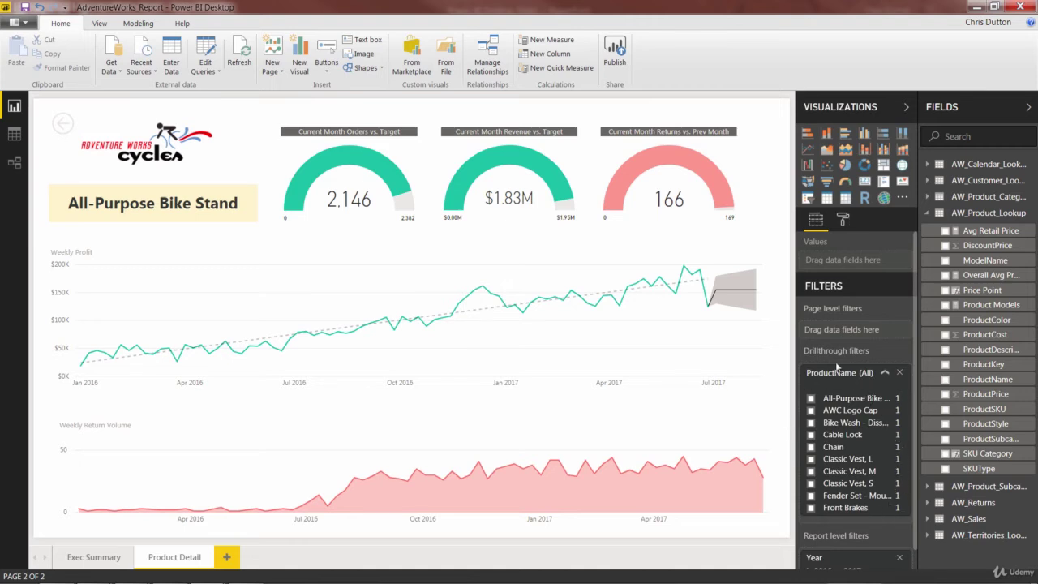
{"action": "left_click", "coordinate": [885, 372]}
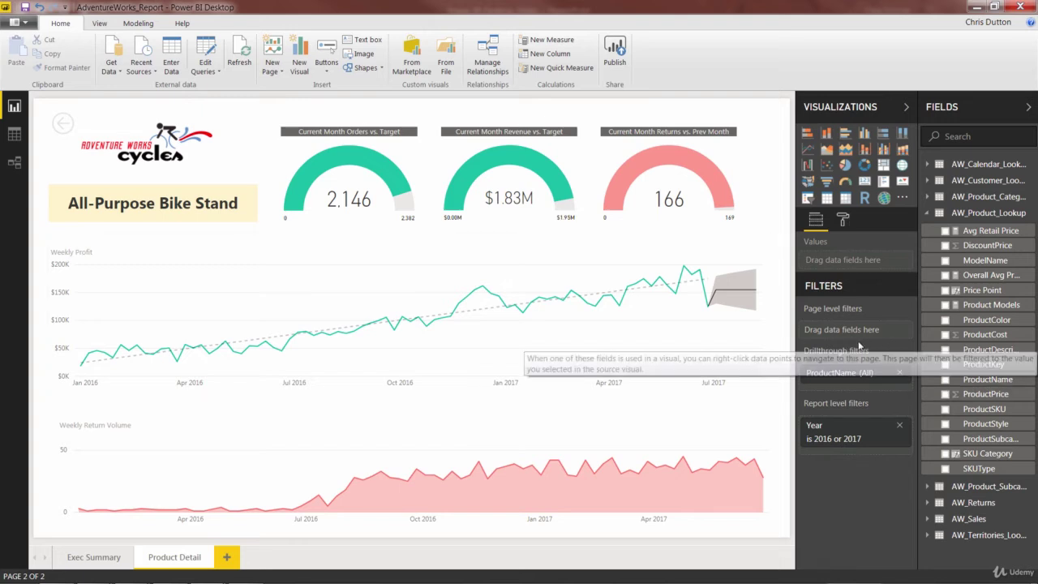
Drill through from Sport-100 Helmet, Red in the Exec Summary matrix to Product Detail and inspect the weekly return volume peak.
{"action": "left_click", "coordinate": [89, 557]}
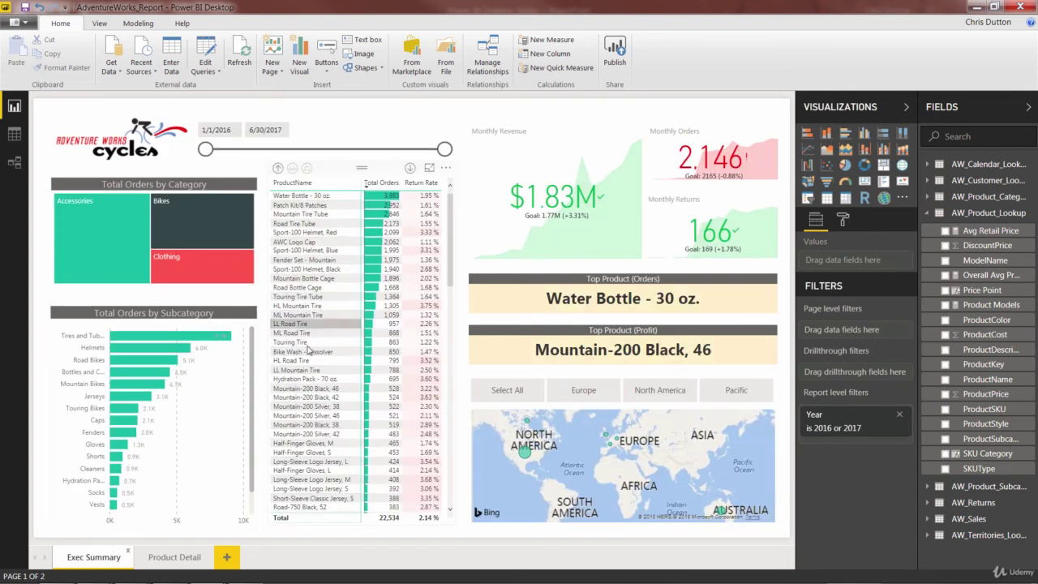
{"action": "right_click", "coordinate": [304, 240]}
{"action": "mouse_move", "coordinate": [375, 282]}
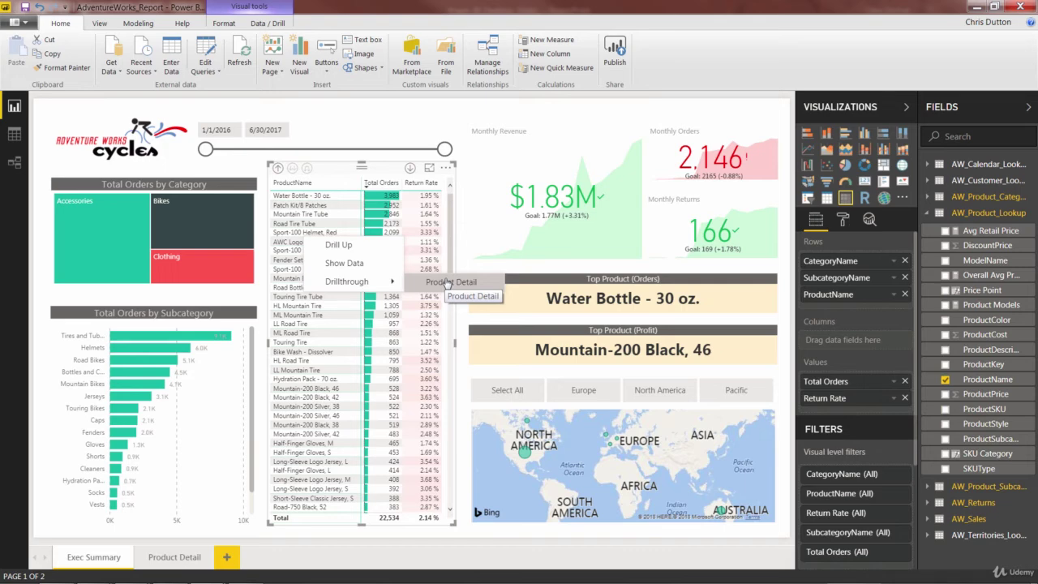
{"action": "left_click", "coordinate": [447, 282]}
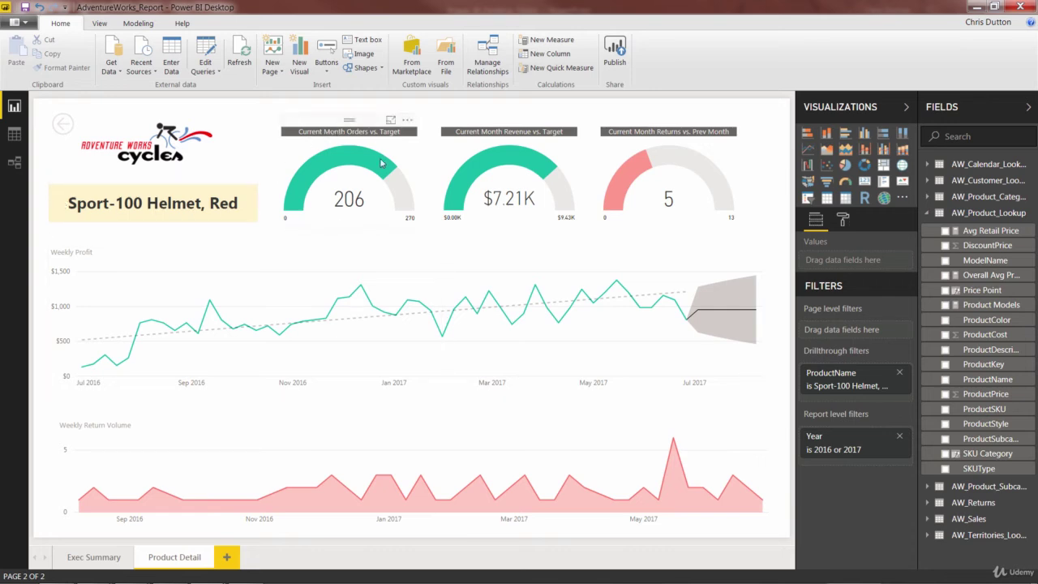
{"action": "mouse_move", "coordinate": [511, 185]}
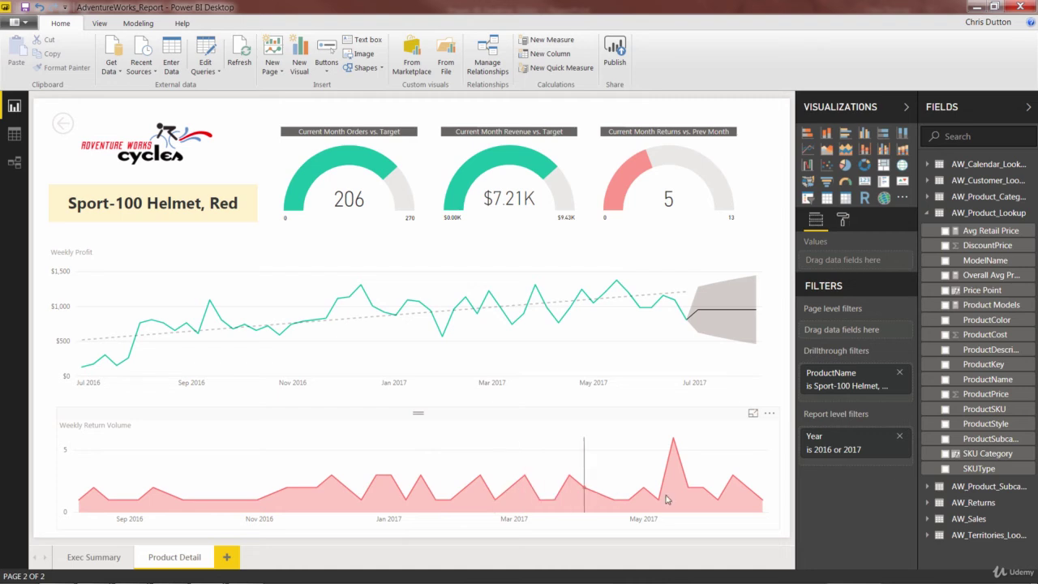
{"action": "mouse_move", "coordinate": [677, 498]}
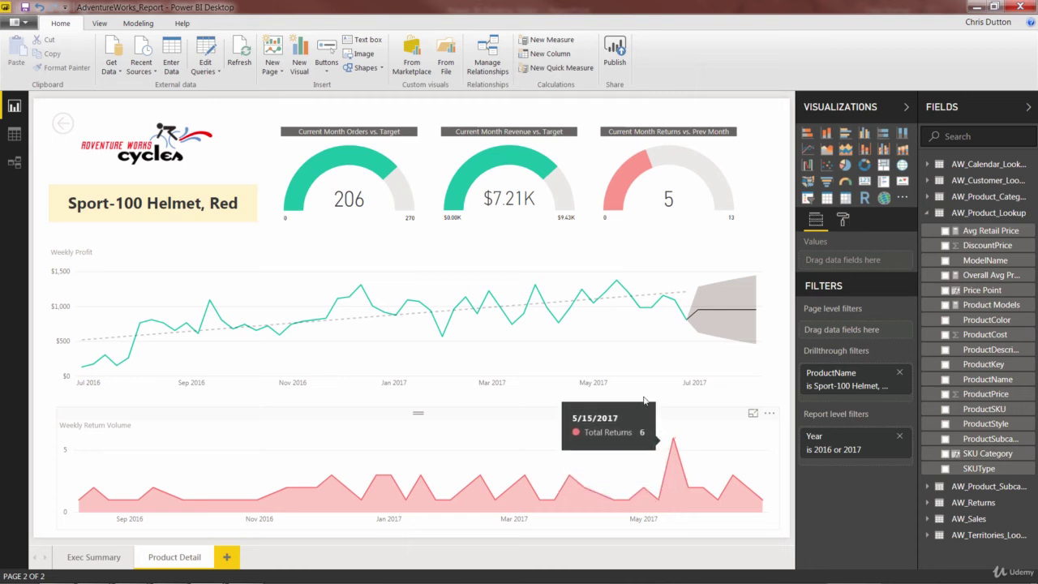
Return to Exec Summary with the back button on the report page and drill through from AWC Logo Cap to Product Detail.
{"action": "left_click", "coordinate": [57, 132], "text": "ctrl"}
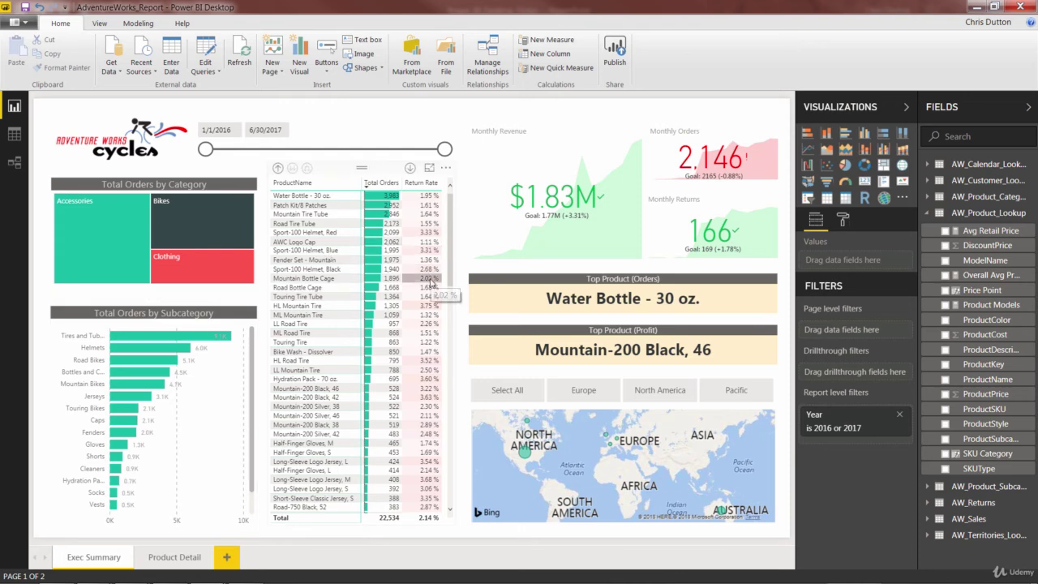
{"action": "right_click", "coordinate": [298, 243]}
{"action": "left_click", "coordinate": [443, 288]}
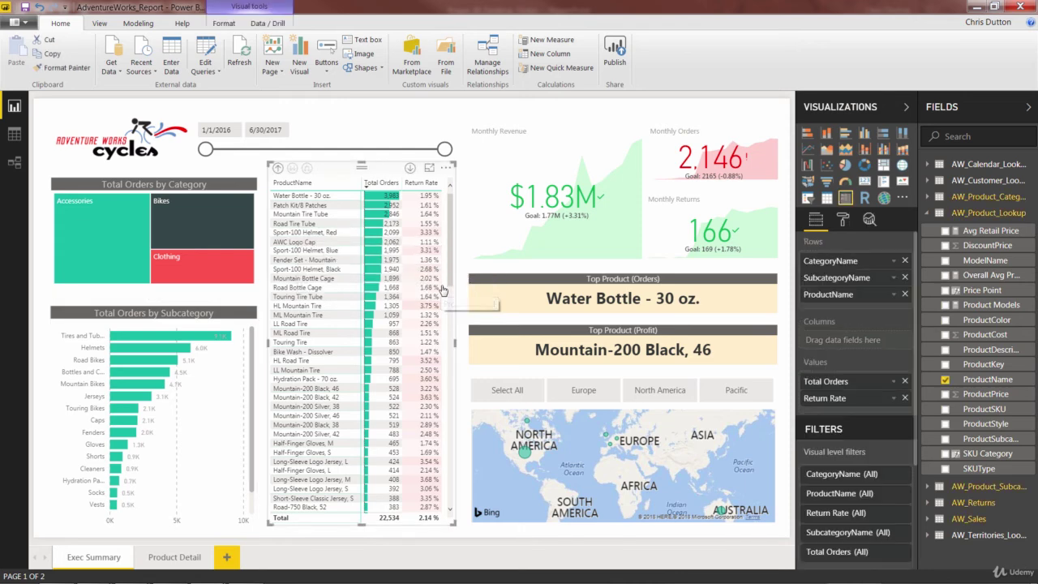